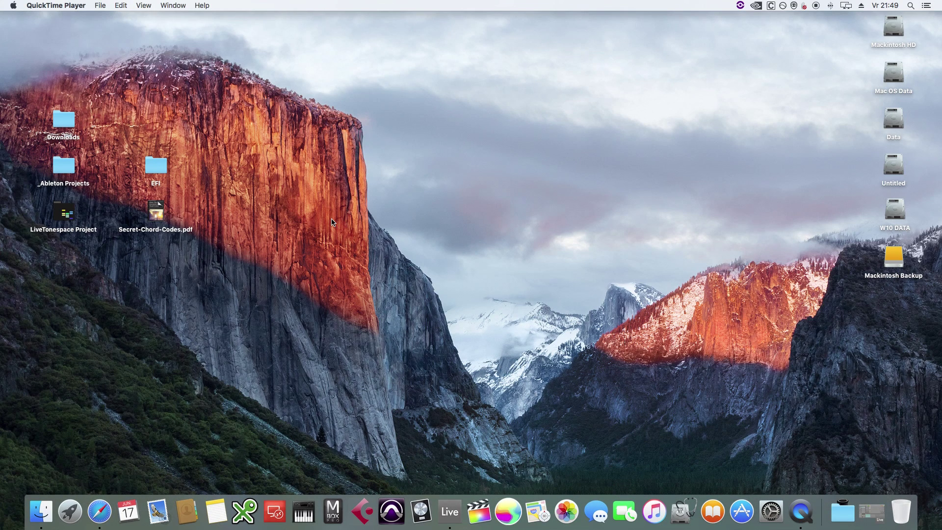
Step: Drag Vienna Ensemble Pro from Audio Units > VSL into a new MIDI track 6 and move its server window aside
{"action": "left_click", "coordinate": [447, 513]}
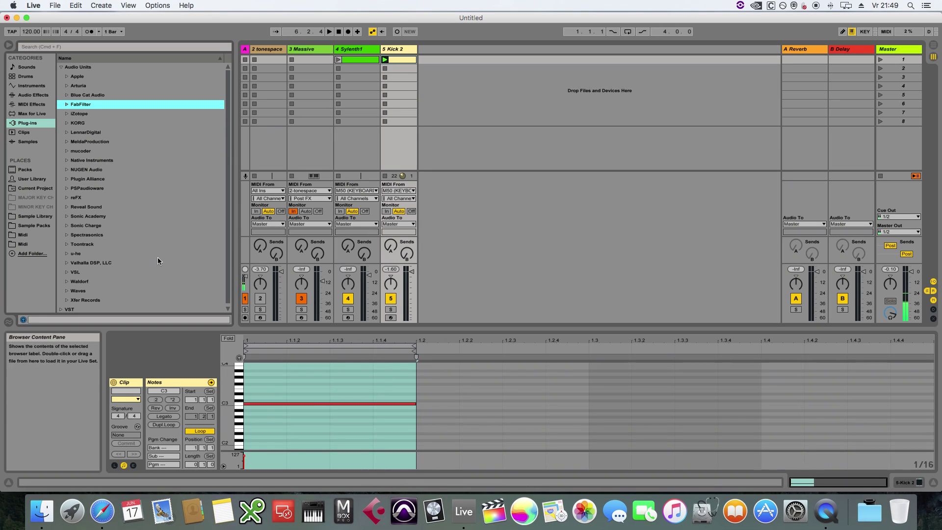
{"action": "left_click", "coordinate": [66, 273]}
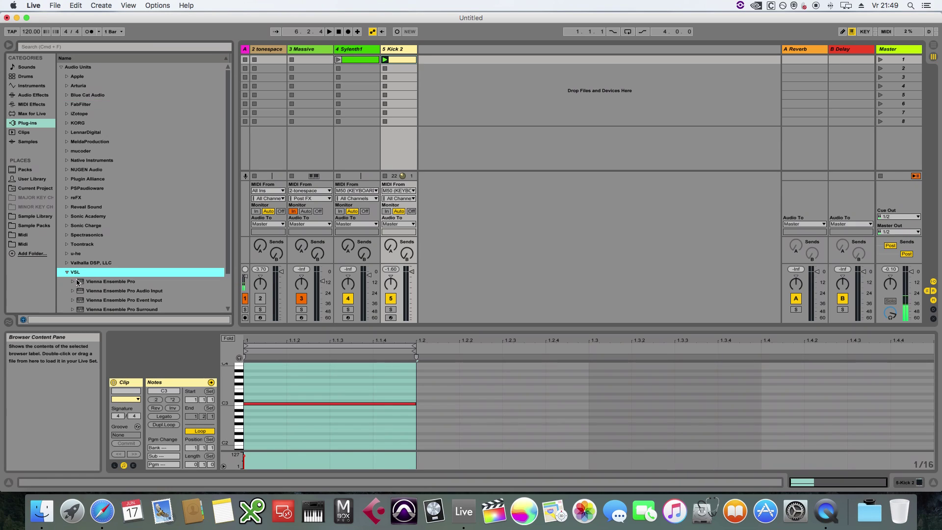
{"action": "left_click", "coordinate": [78, 283]}
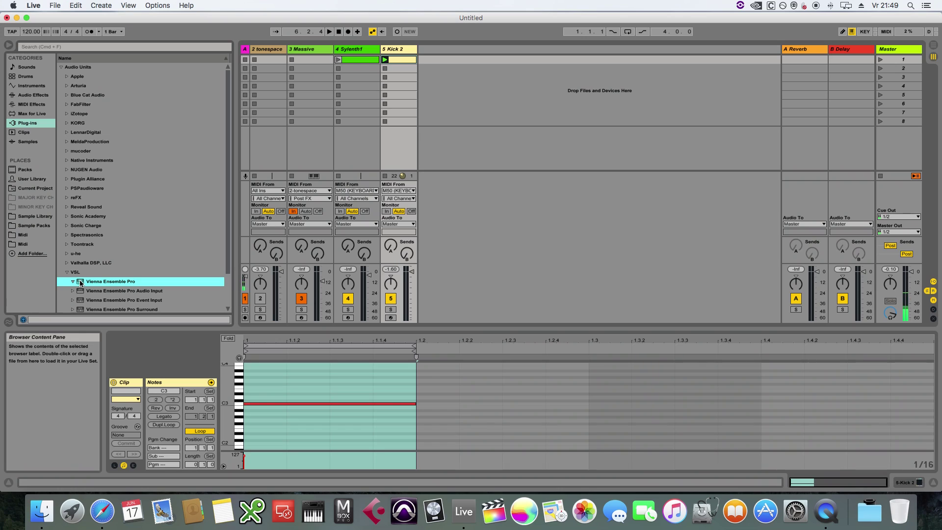
{"action": "left_click_drag", "start_coordinate": [80, 283], "coordinate": [461, 103]}
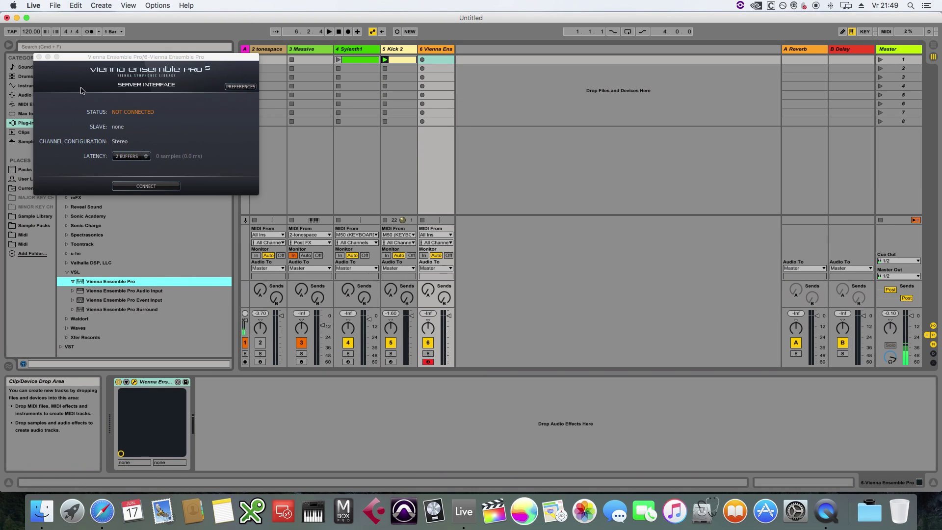
{"action": "left_click_drag", "start_coordinate": [90, 58], "coordinate": [536, 114]}
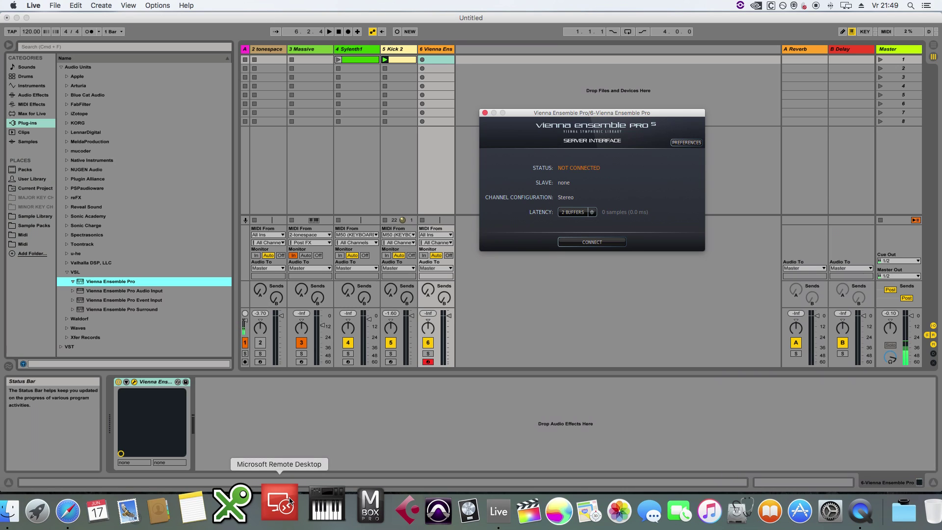
Step: Connect to the VST PC remote desktop and launch Vienna Ensemble Pro Server (64-bit) there
{"action": "left_click", "coordinate": [289, 501]}
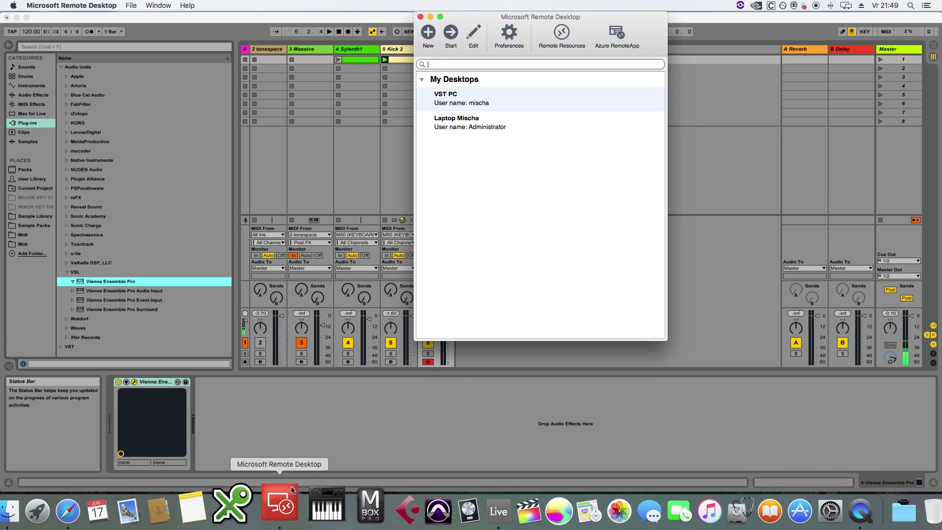
{"action": "left_click", "coordinate": [455, 104]}
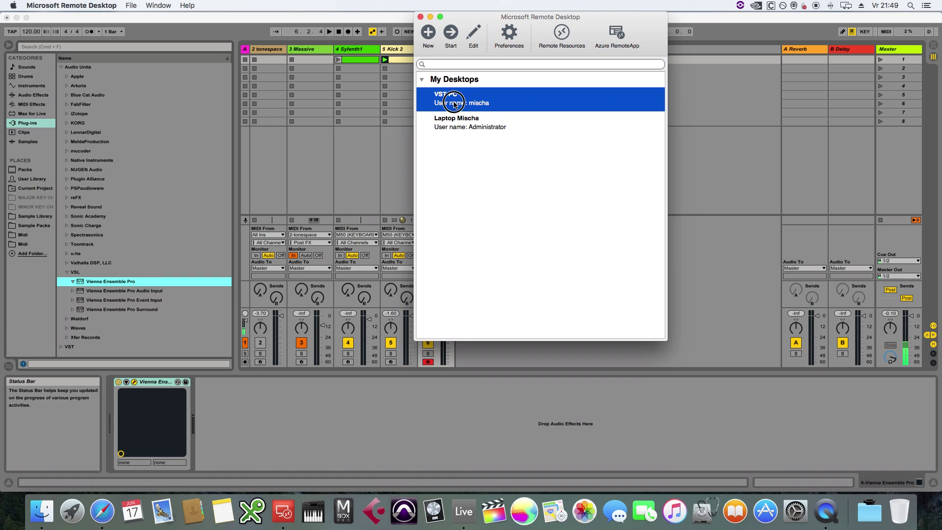
{"action": "double_click", "coordinate": [454, 104]}
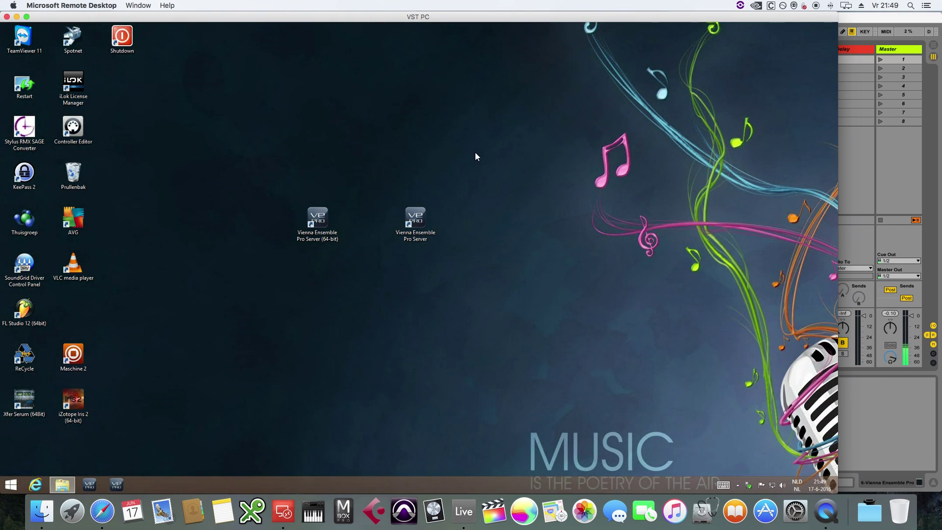
{"action": "left_click_drag", "start_coordinate": [373, 17], "coordinate": [396, 23]}
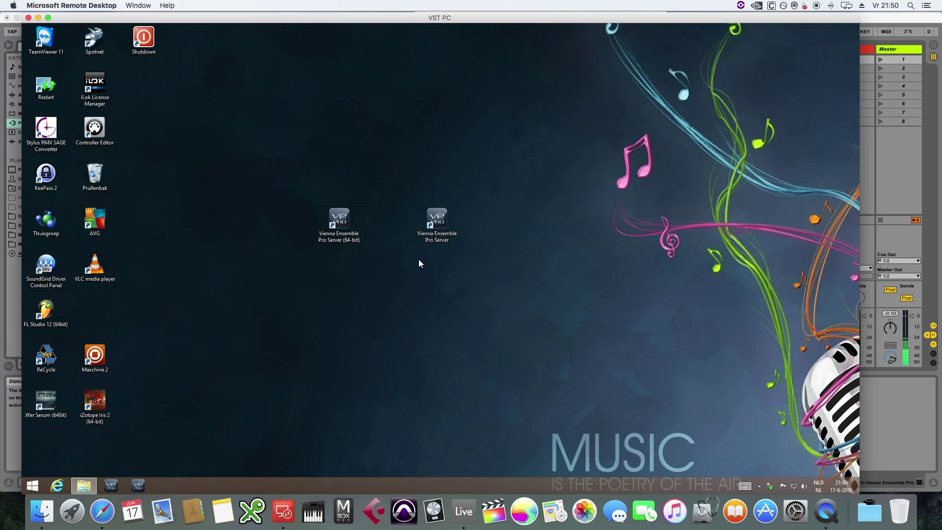
{"action": "double_click", "coordinate": [337, 222]}
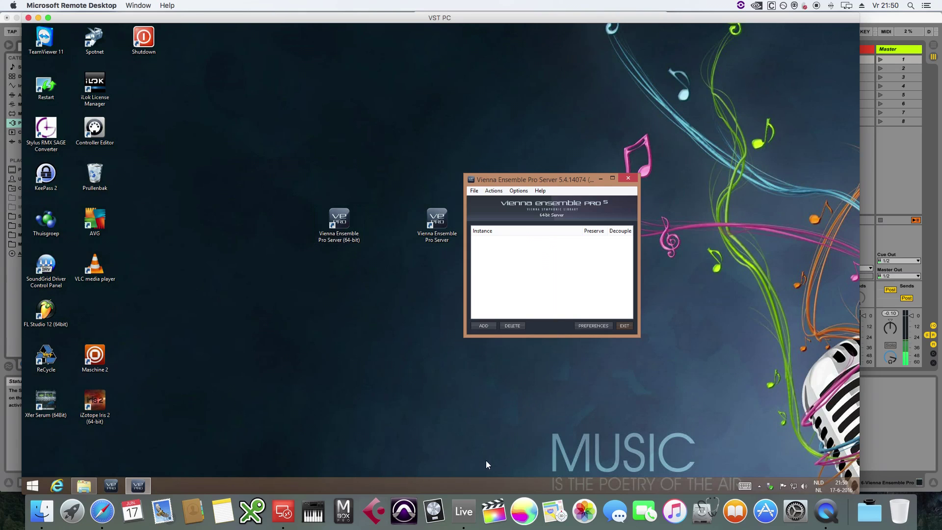
Step: Connect the plug-in to the 192.168.1.171 vstpc 64-bit instance and lower track 6 to -15 dB
{"action": "left_click", "coordinate": [462, 519]}
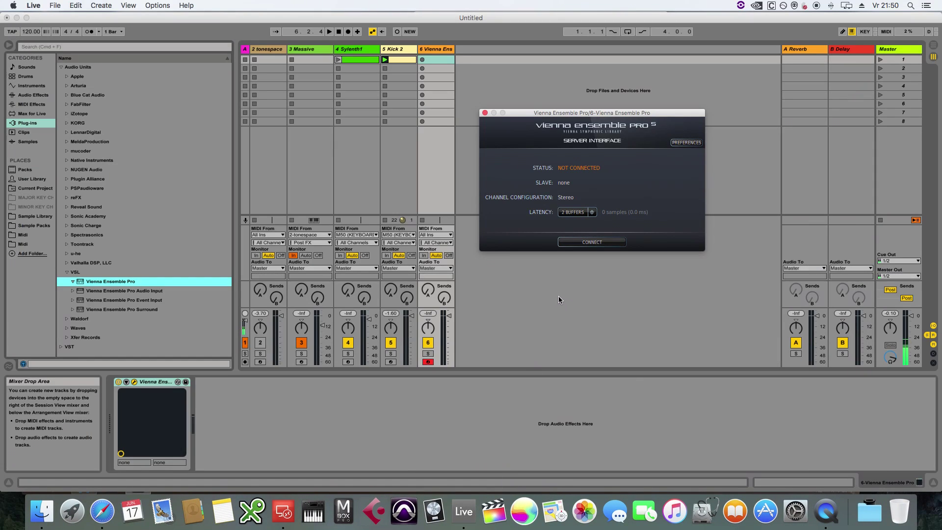
{"action": "left_click", "coordinate": [579, 243]}
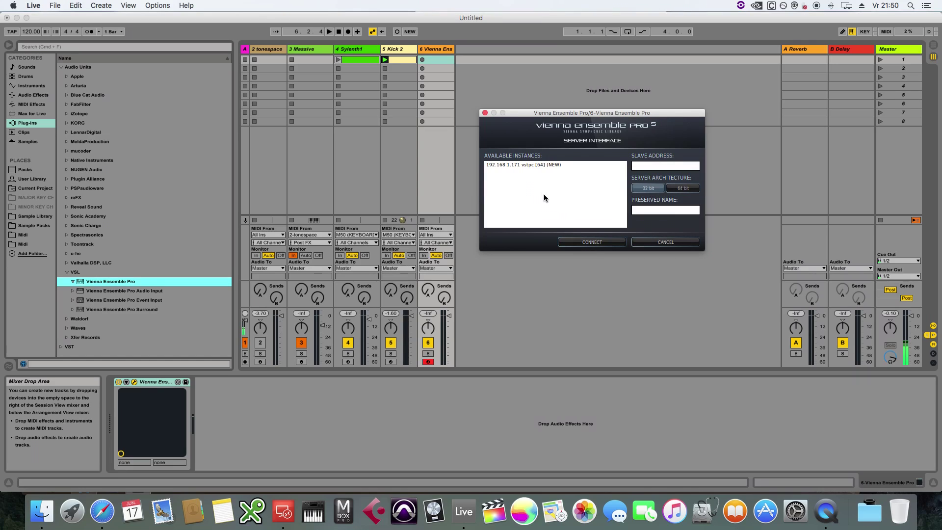
{"action": "left_click", "coordinate": [521, 167]}
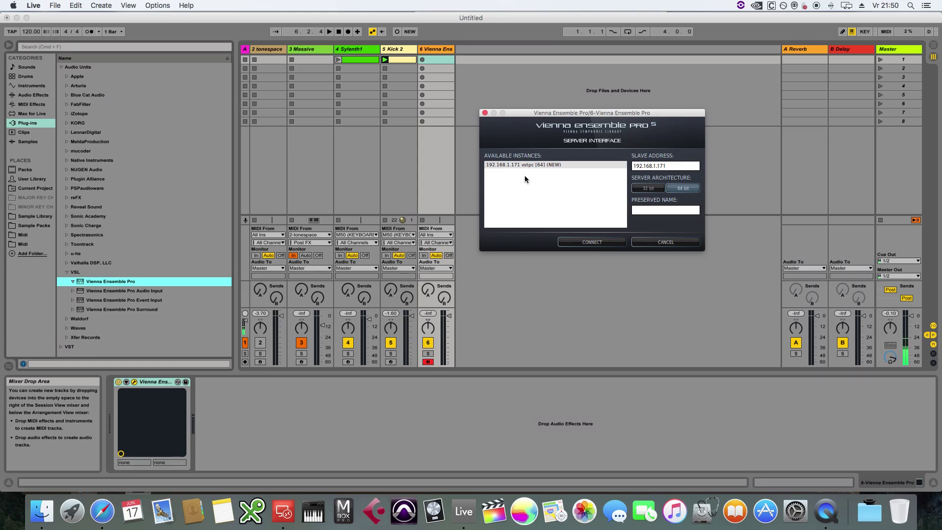
{"action": "left_click", "coordinate": [569, 243]}
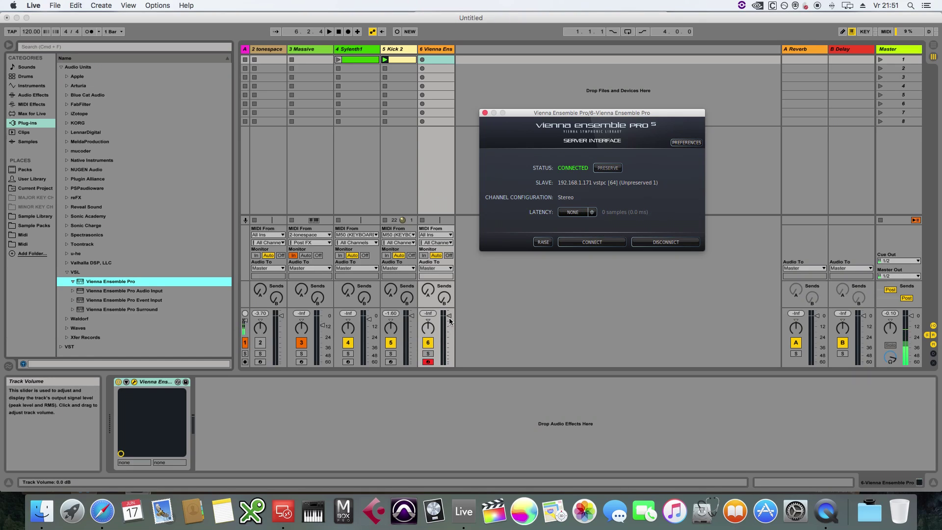
{"action": "left_click_drag", "start_coordinate": [450, 322], "coordinate": [451, 338]}
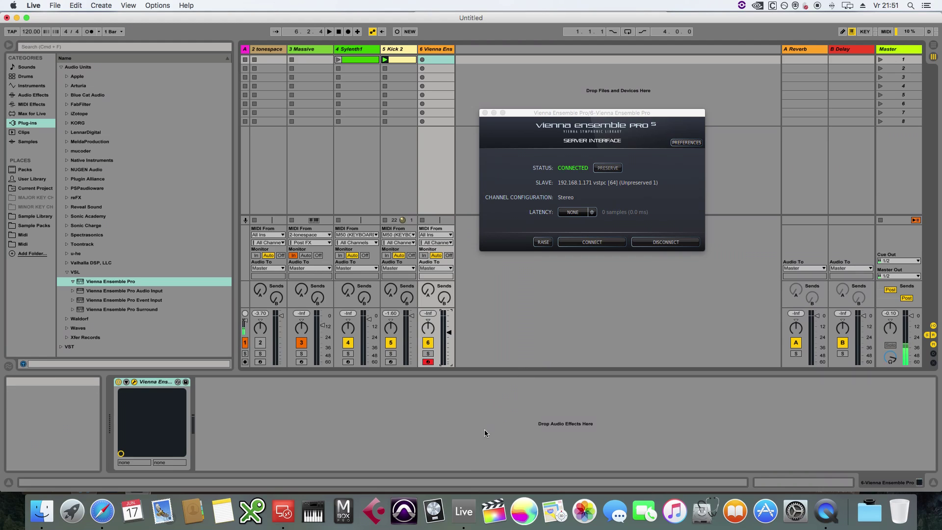
{"action": "left_click", "coordinate": [287, 523]}
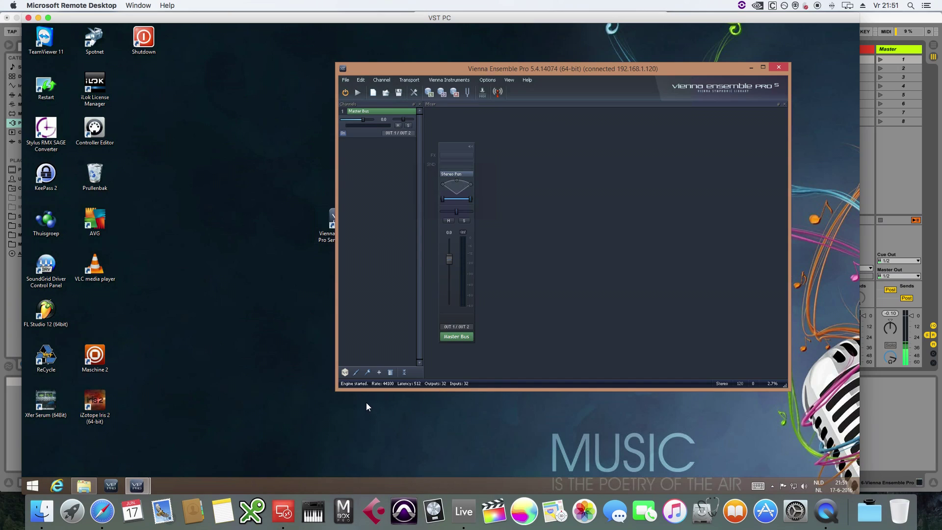
Step: Add a stereo Hive(x64) channel in the Vienna Ensemble Pro mixer and load its Chicago Skyline preset
{"action": "left_click_drag", "start_coordinate": [339, 390], "coordinate": [62, 473]}
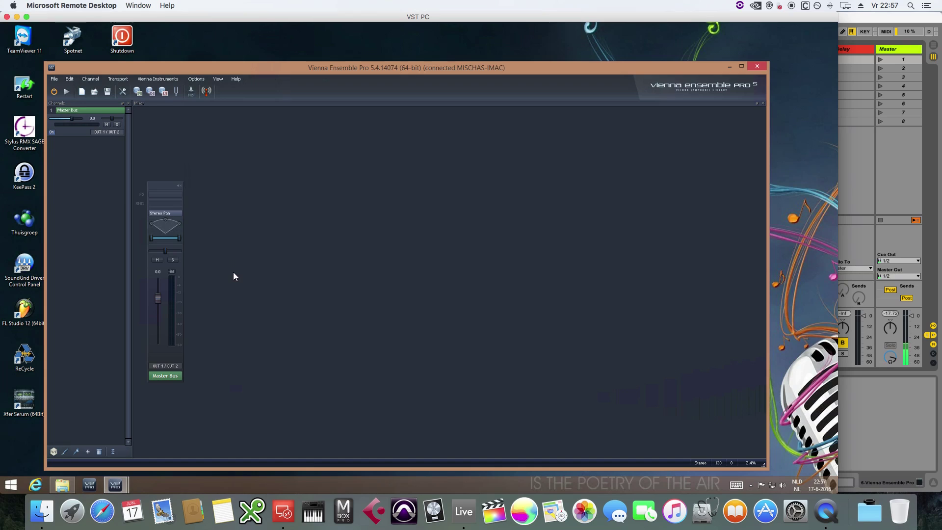
{"action": "right_click", "coordinate": [233, 273]}
{"action": "mouse_move", "coordinate": [246, 288]}
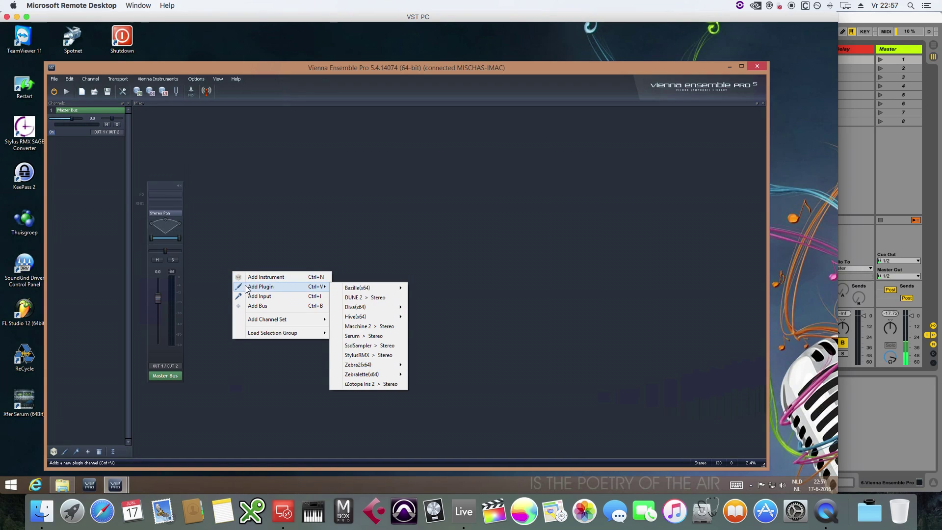
{"action": "mouse_move", "coordinate": [351, 290]}
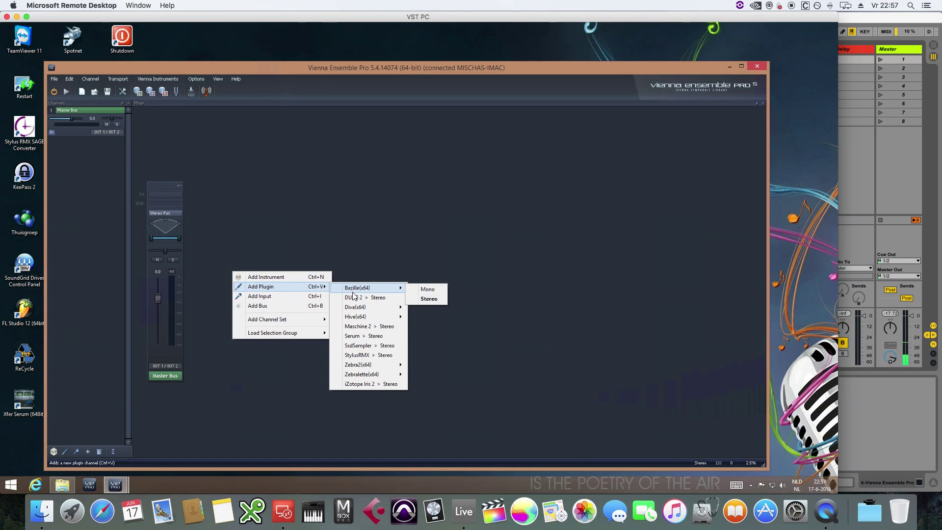
{"action": "left_click", "coordinate": [360, 321]}
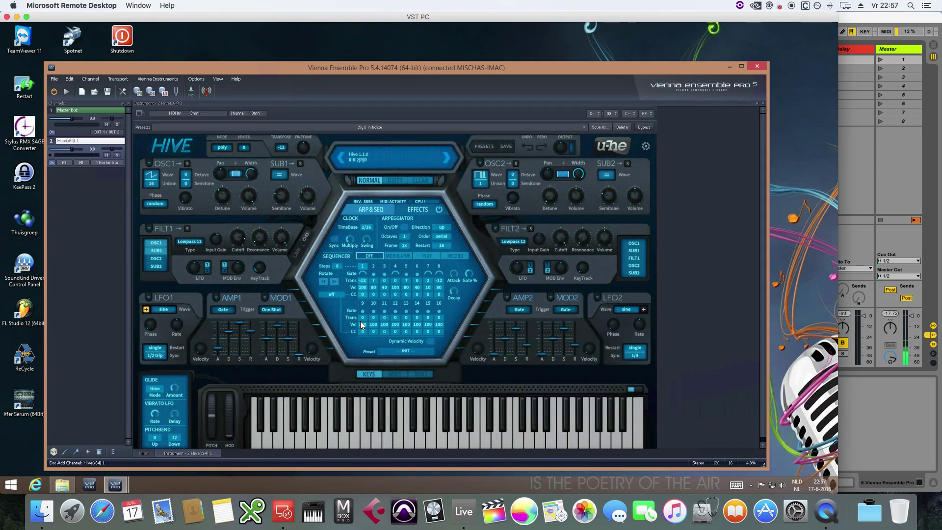
{"action": "left_click", "coordinate": [372, 155]}
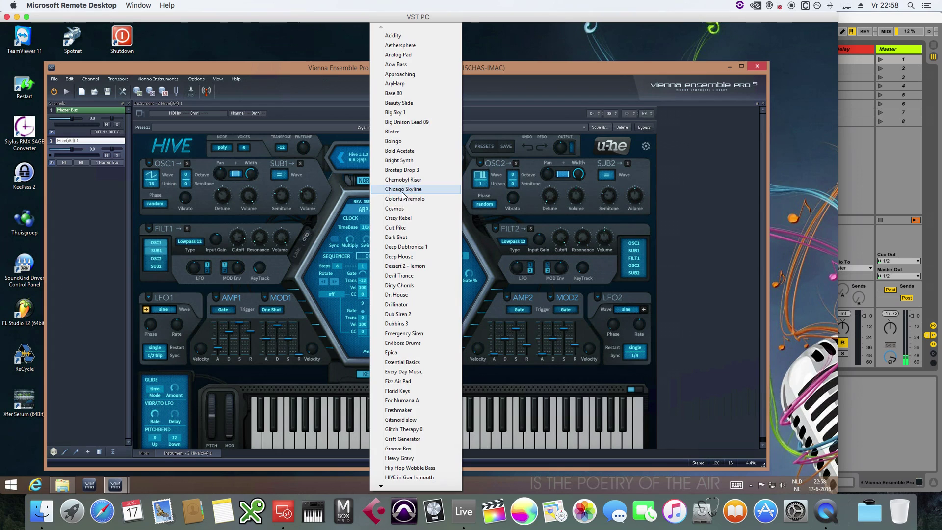
{"action": "left_click", "coordinate": [403, 189]}
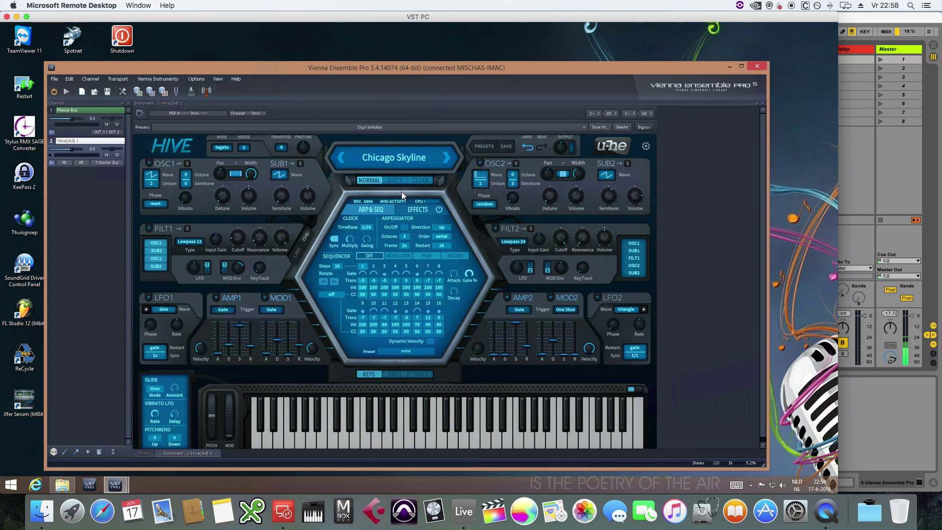
Step: Close the VEP server window, select track 6 Vienna Ens, and record a clip in its first slot
{"action": "left_click", "coordinate": [455, 507]}
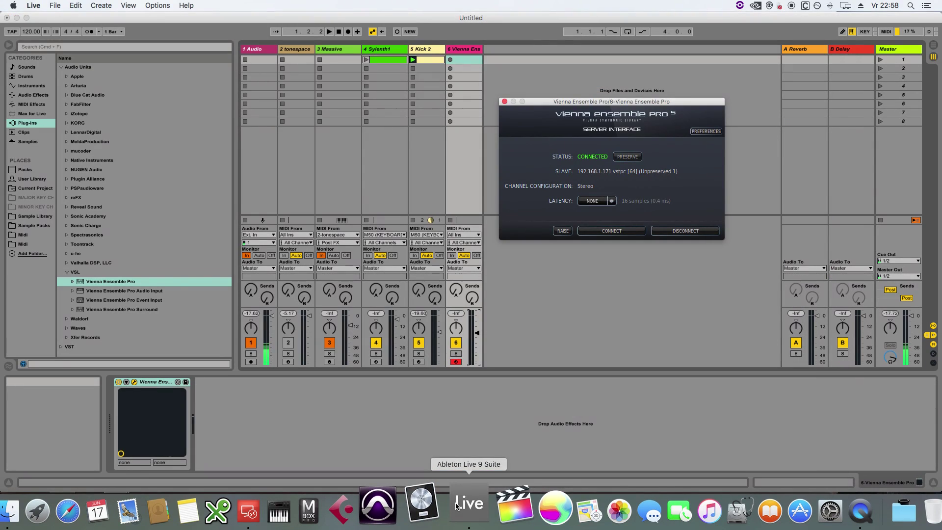
{"action": "left_click", "coordinate": [505, 102]}
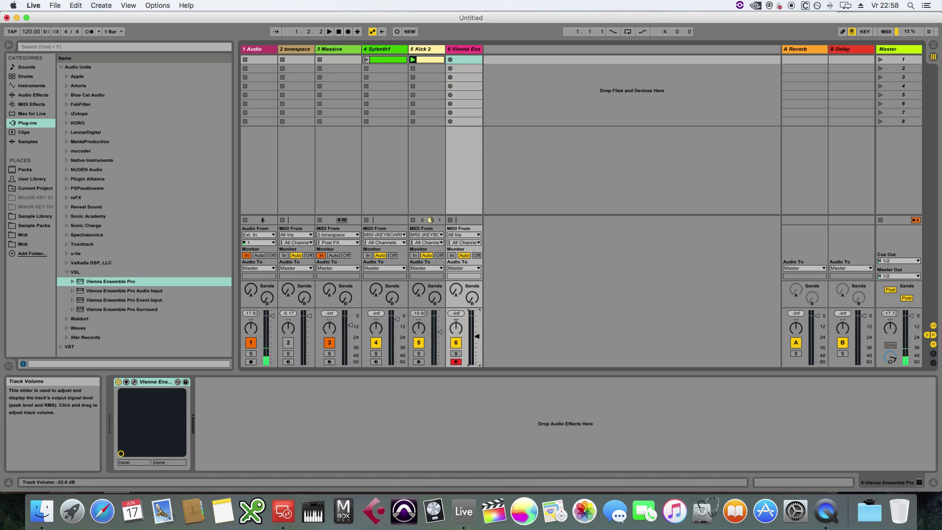
{"action": "left_click", "coordinate": [457, 50]}
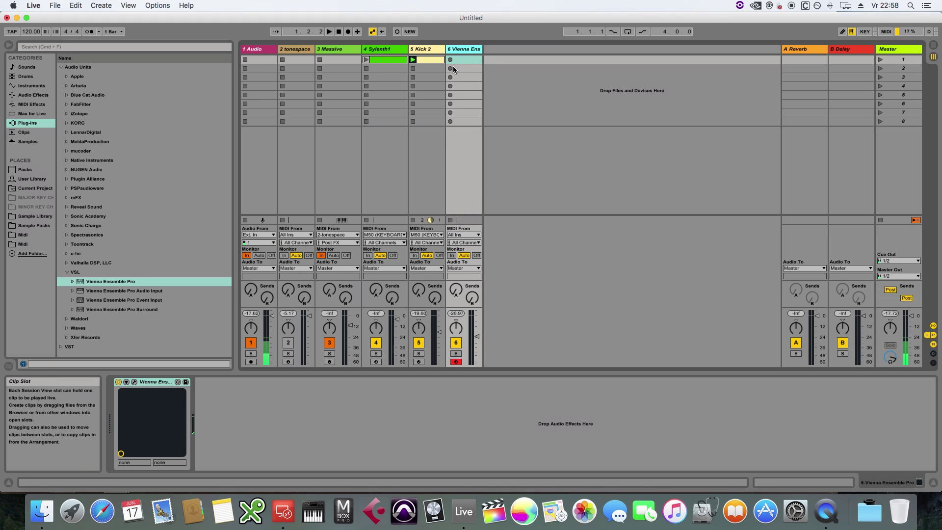
{"action": "left_click", "coordinate": [450, 59]}
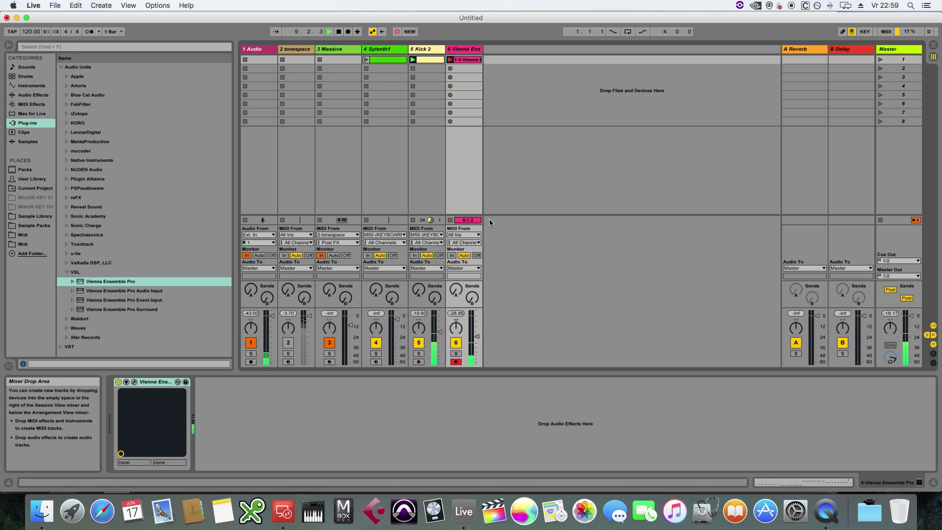
Step: Stop recording and open the newly recorded clip in Clip View
{"action": "key", "text": "space"}
{"action": "left_click", "coordinate": [463, 61]}
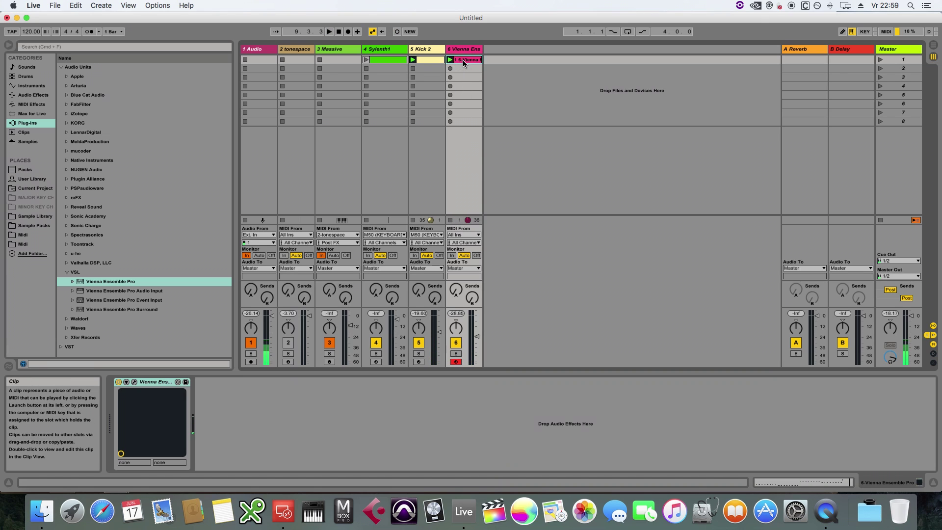
{"action": "double_click", "coordinate": [467, 64]}
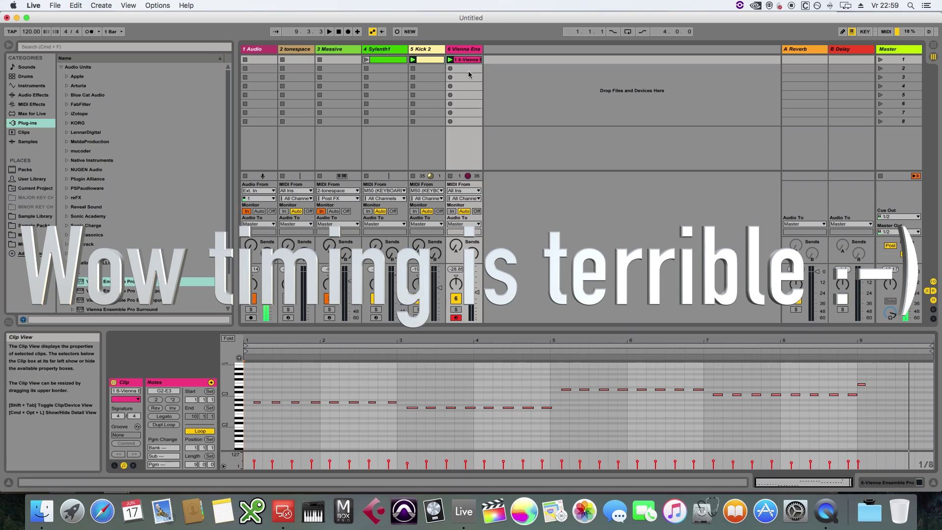
Step: Select all notes in the loop, quantize them with Cmd+U, and play the result back
{"action": "left_click", "coordinate": [484, 348]}
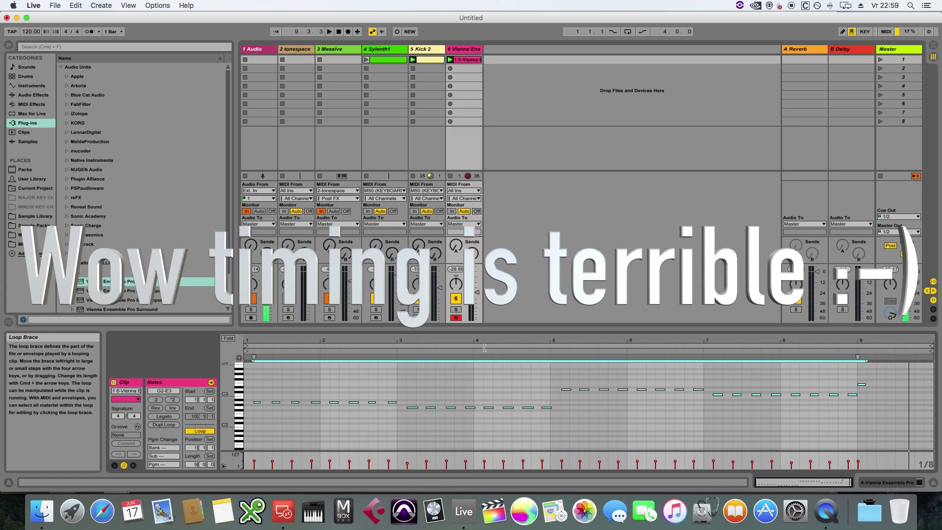
{"action": "key", "text": "super+u"}
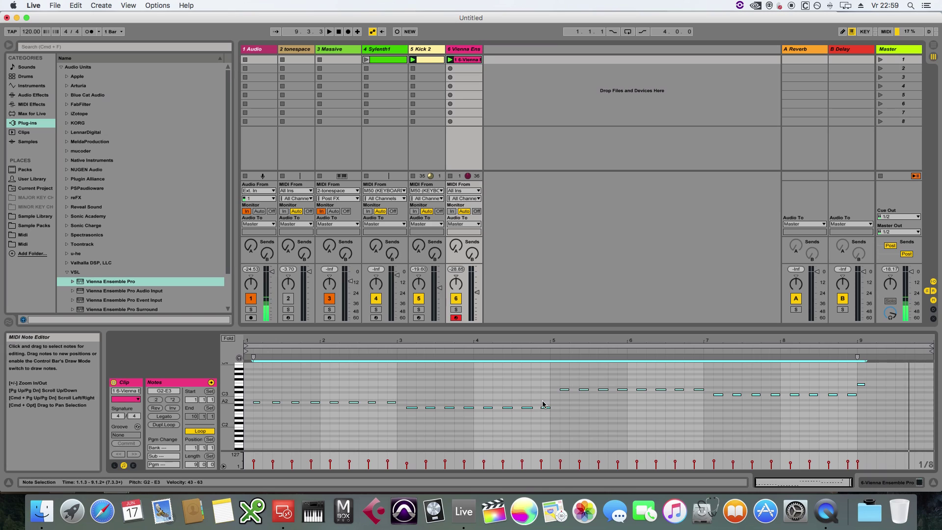
{"action": "key", "text": "space"}
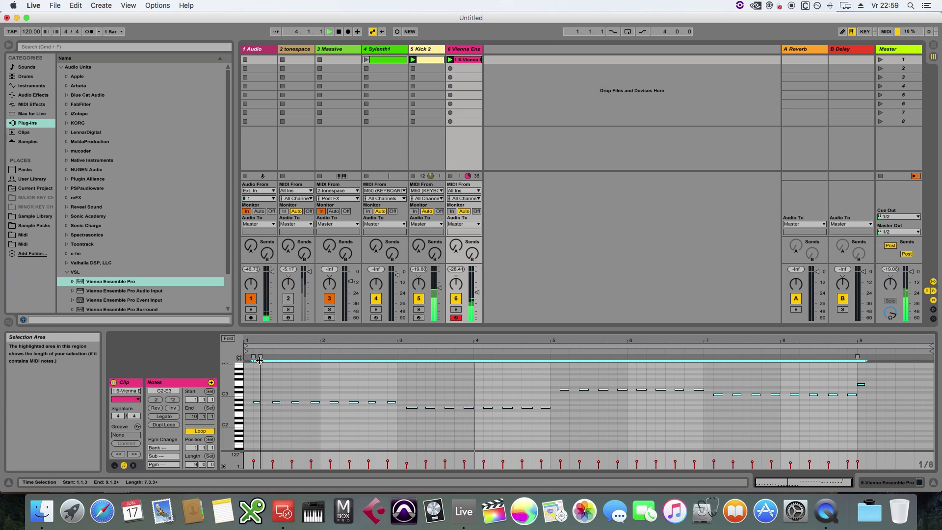
{"action": "key", "text": "space"}
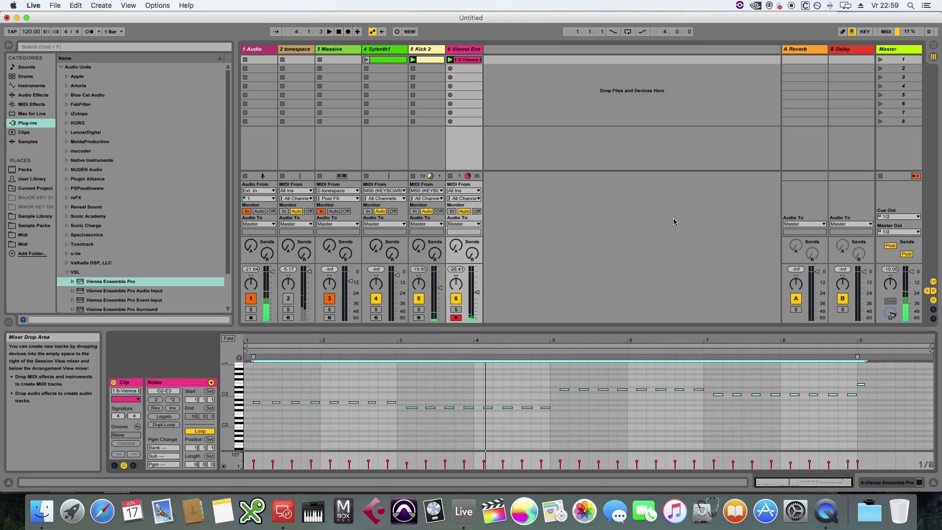